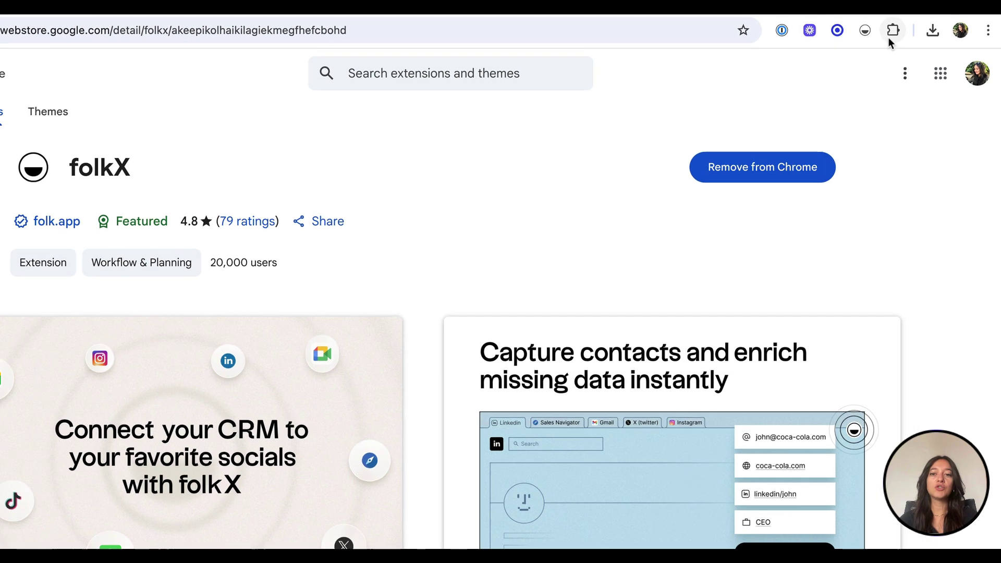
Open Chrome's extensions menu to confirm that folkX is installed.
left_click(907, 28)
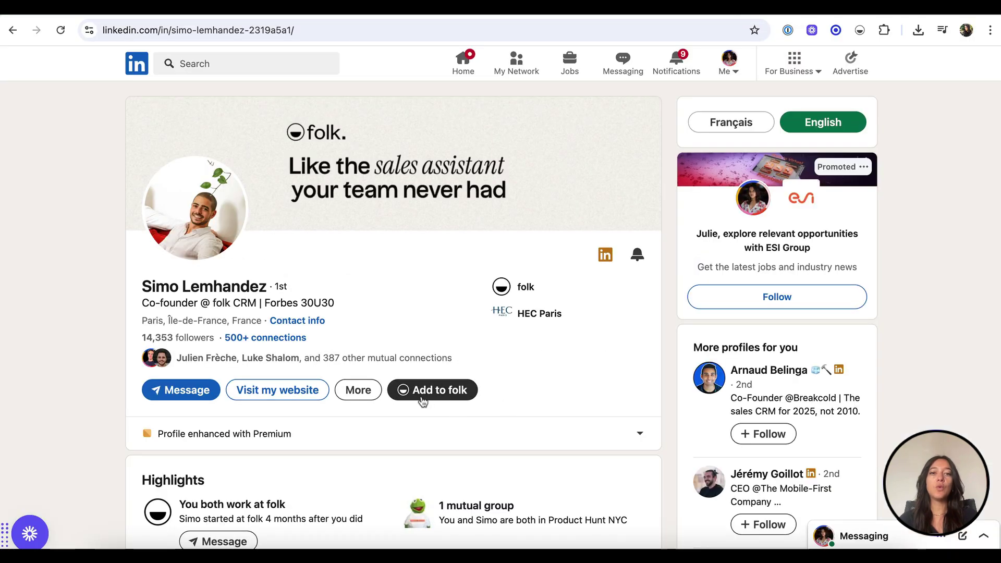
Add the person from this LinkedIn profile to folk in the Leads group.
left_click(566, 434)
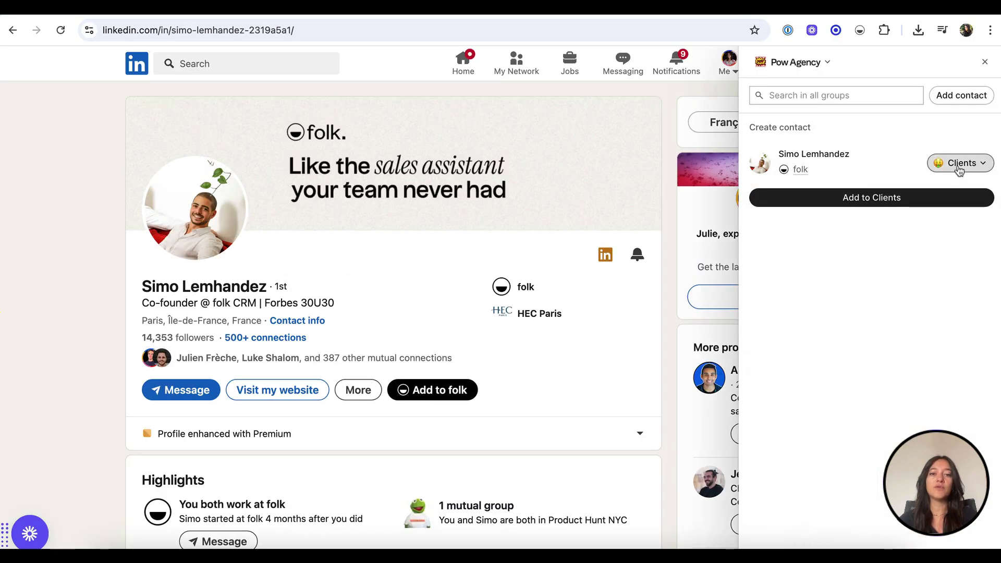
left_click(959, 165)
left_click(940, 292)
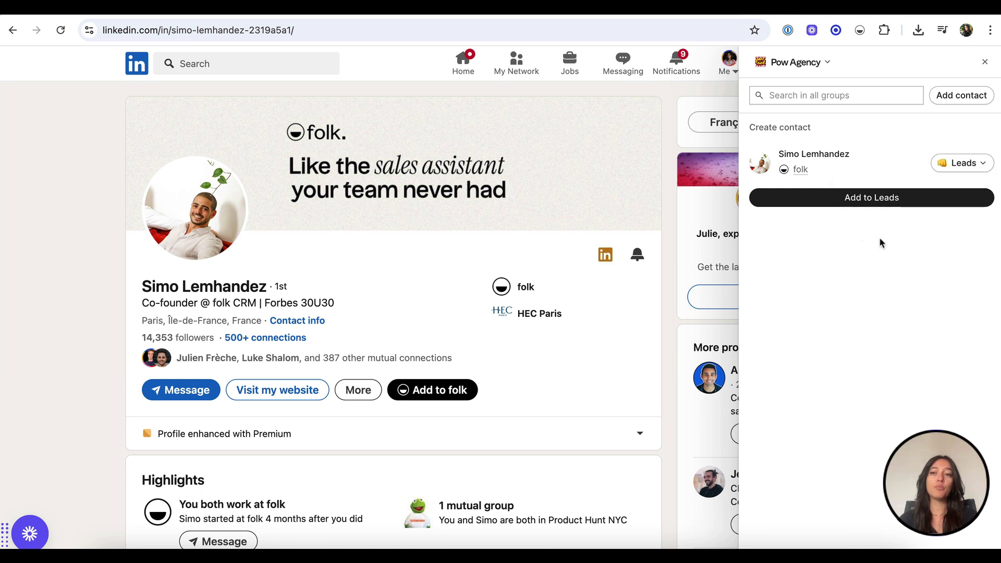
left_click(871, 199)
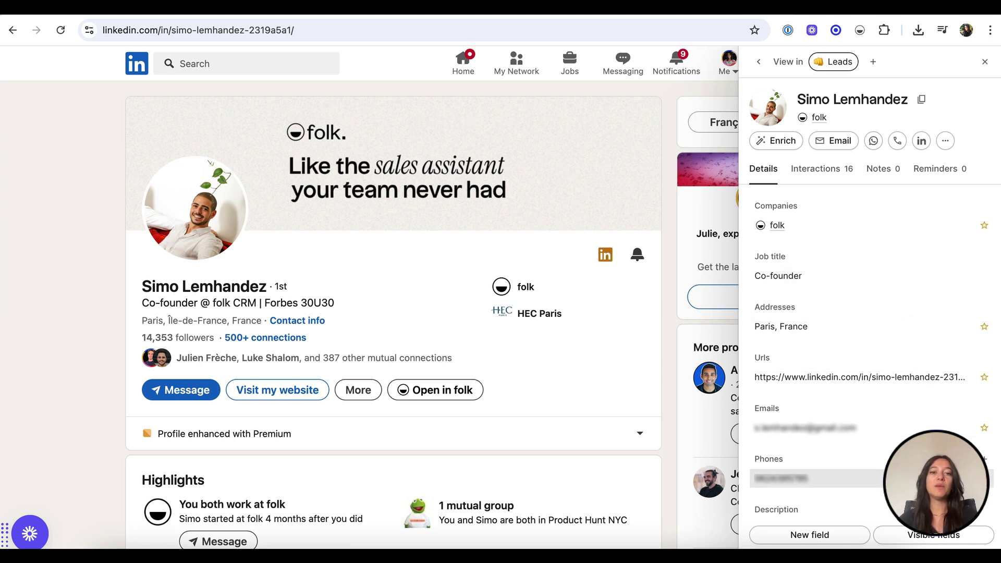
Reopen the saved contact's folk panel, then add the Linear company page to Clients.
left_click(507, 411)
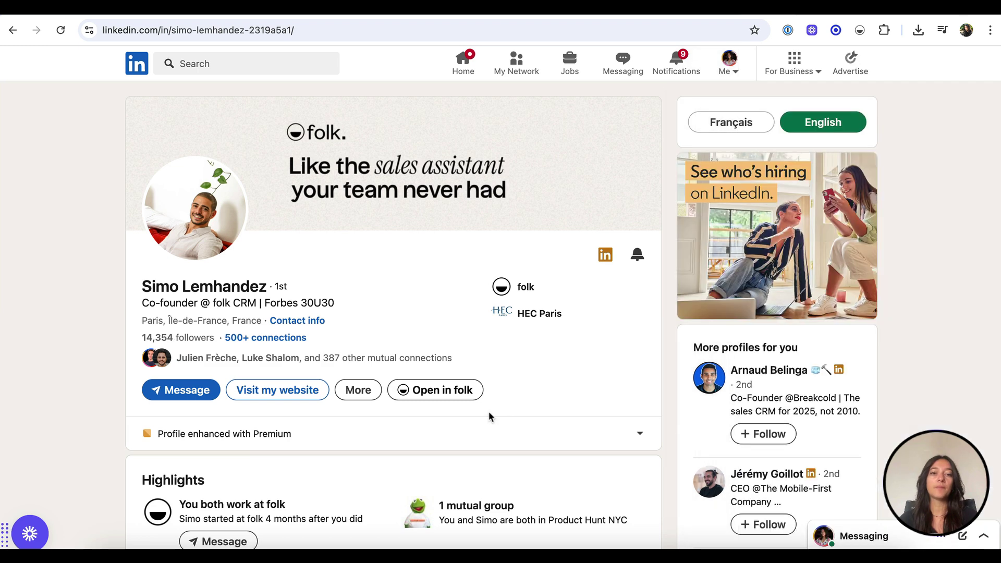
left_click(434, 399)
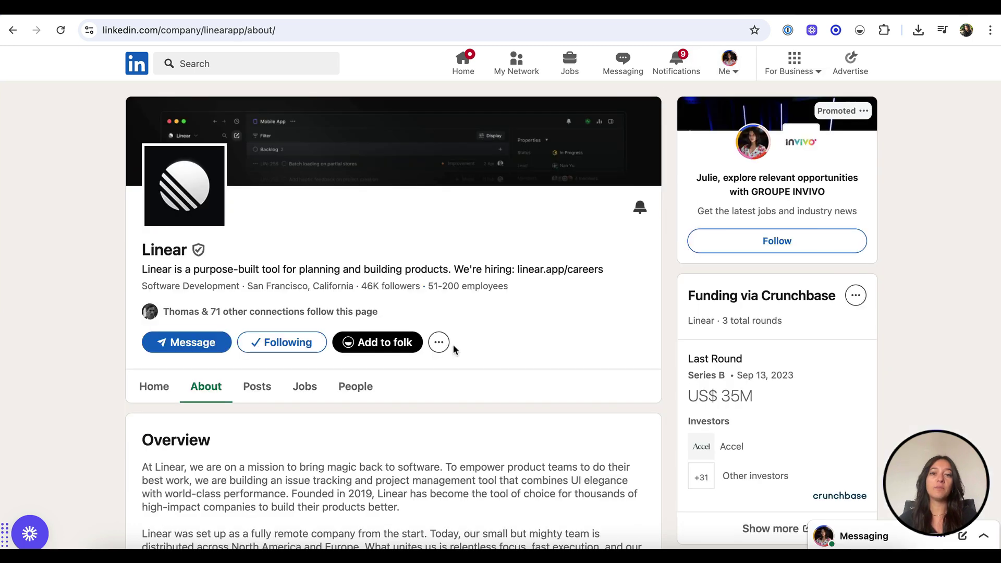
left_click(389, 354)
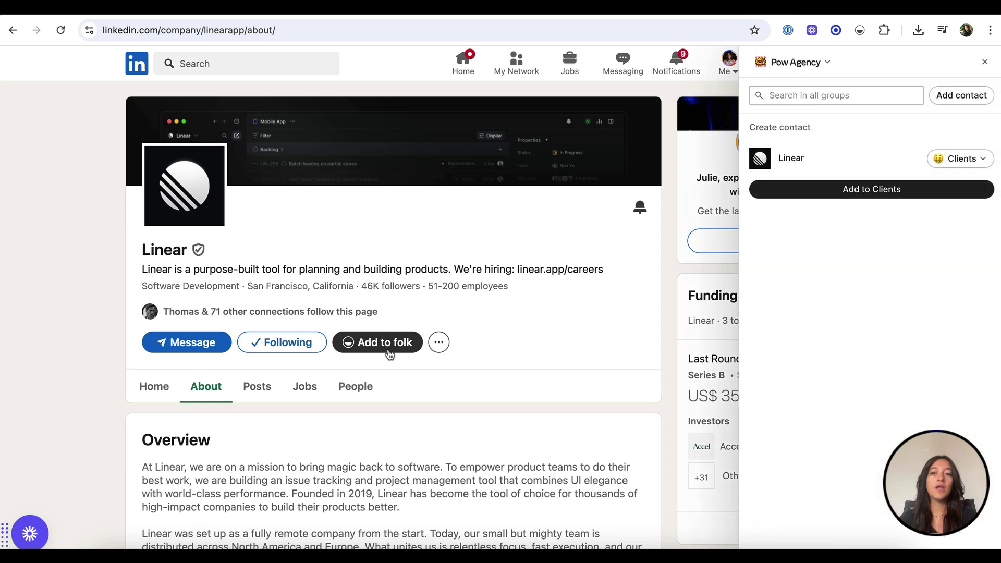
left_click(868, 194)
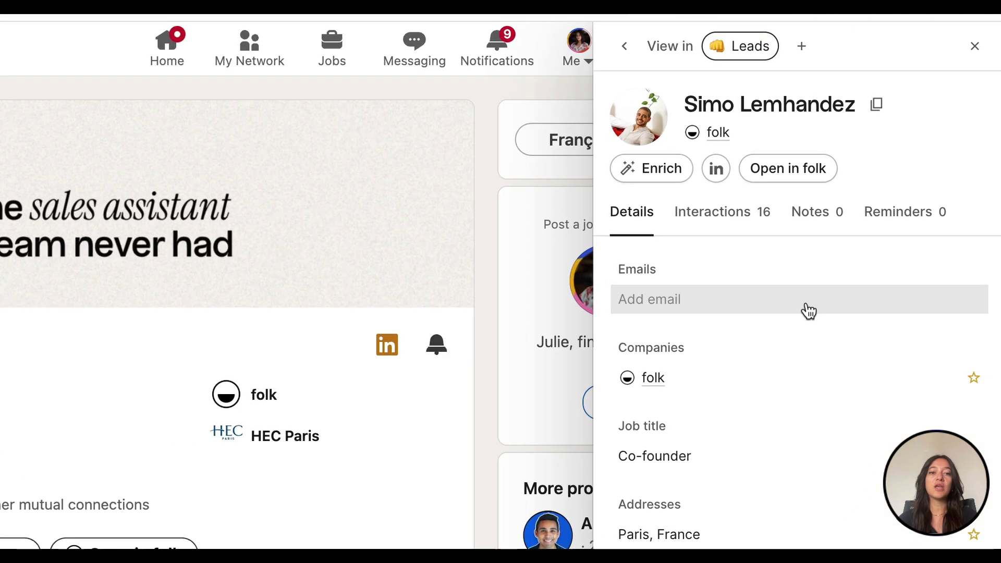
Enrich the Leads contact so folkX fetches its missing work email.
left_click(640, 177)
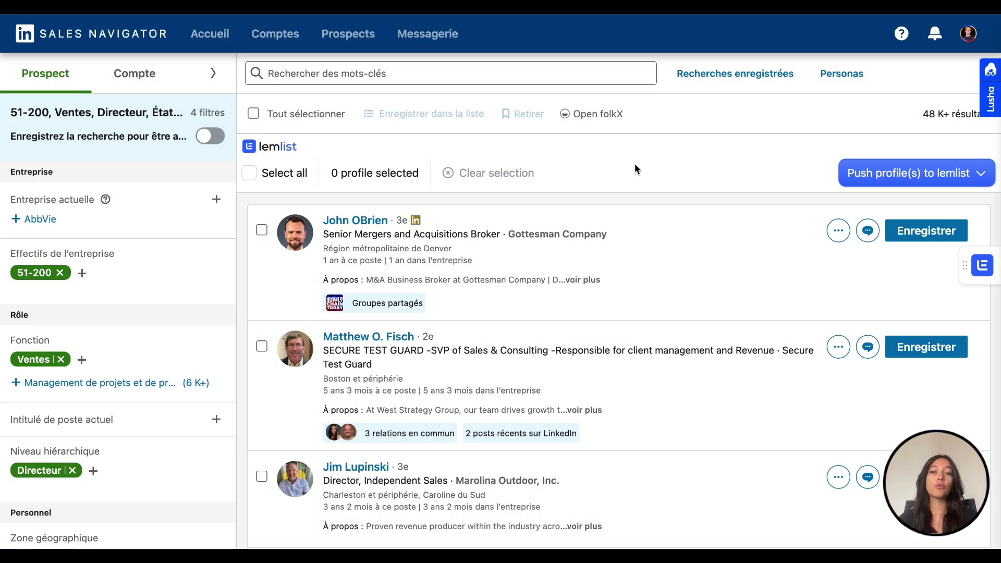
Open folkX on the Sales Navigator results and scroll through its prospect list.
left_click(599, 115)
scroll(818, 213, "down", 5)
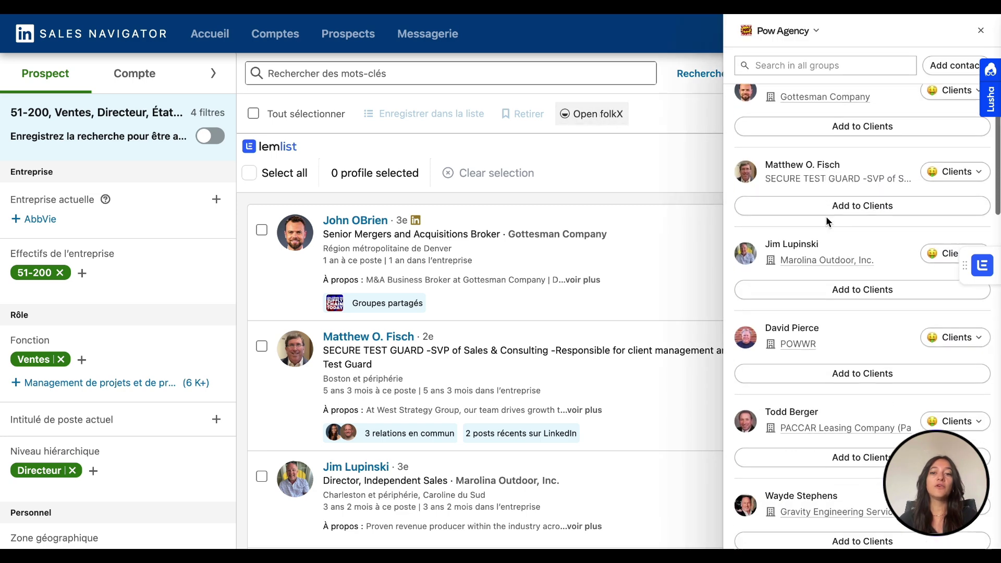
scroll(826, 216, "down", 10)
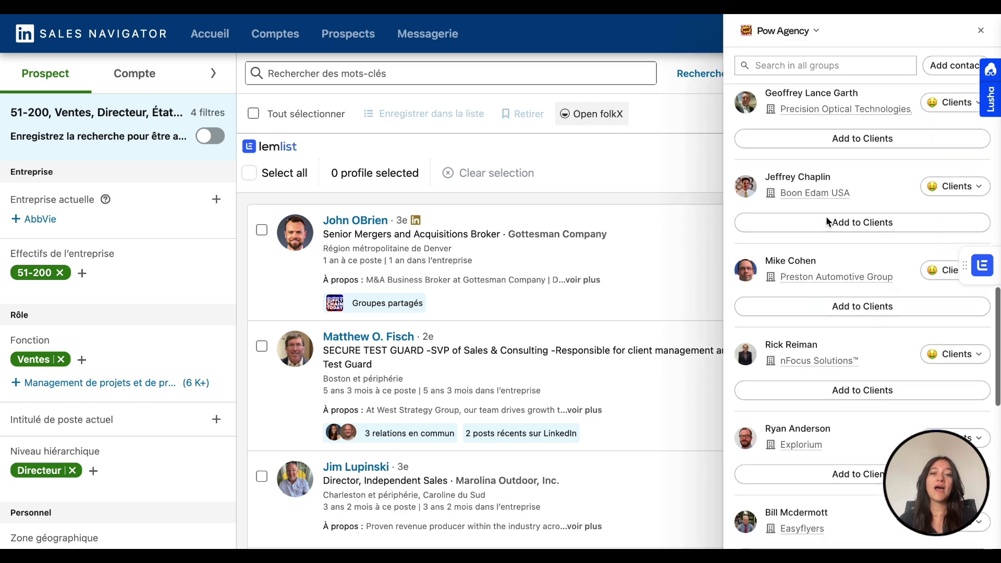
scroll(825, 216, "down", 6)
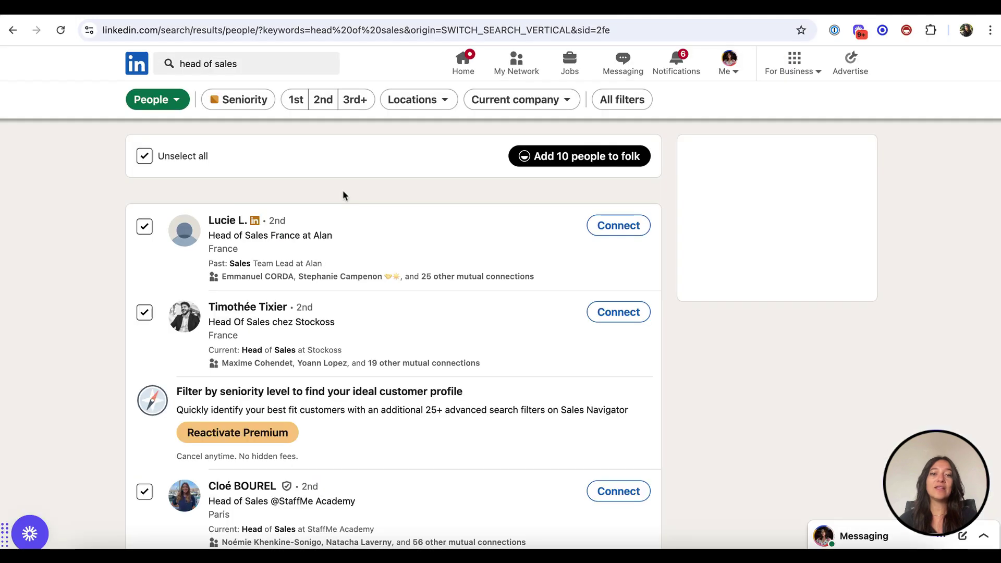
Add 10 'head of sales' results from page 1 and 10 from page 2 to Leads.
left_click(574, 167)
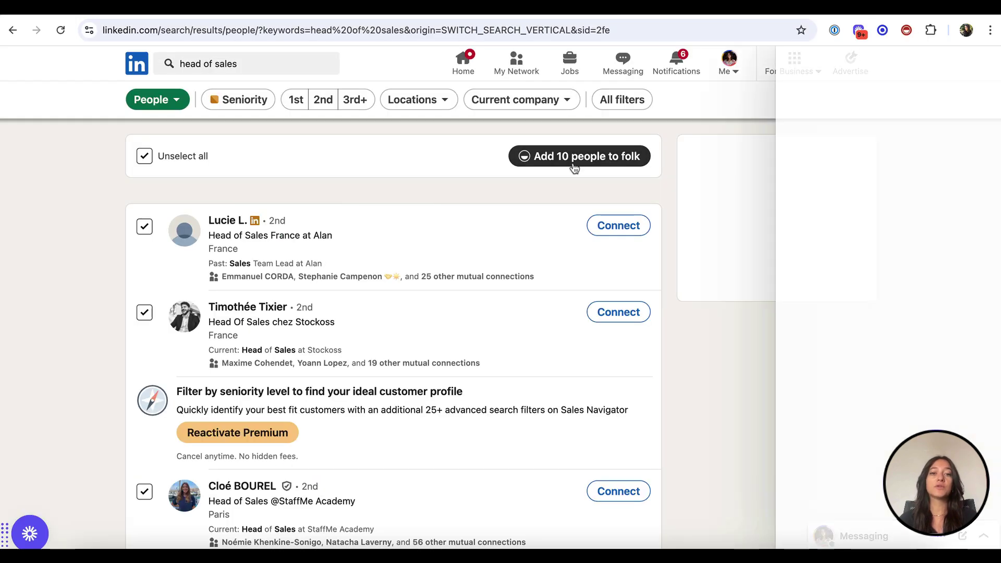
scroll(828, 248, "down", 3)
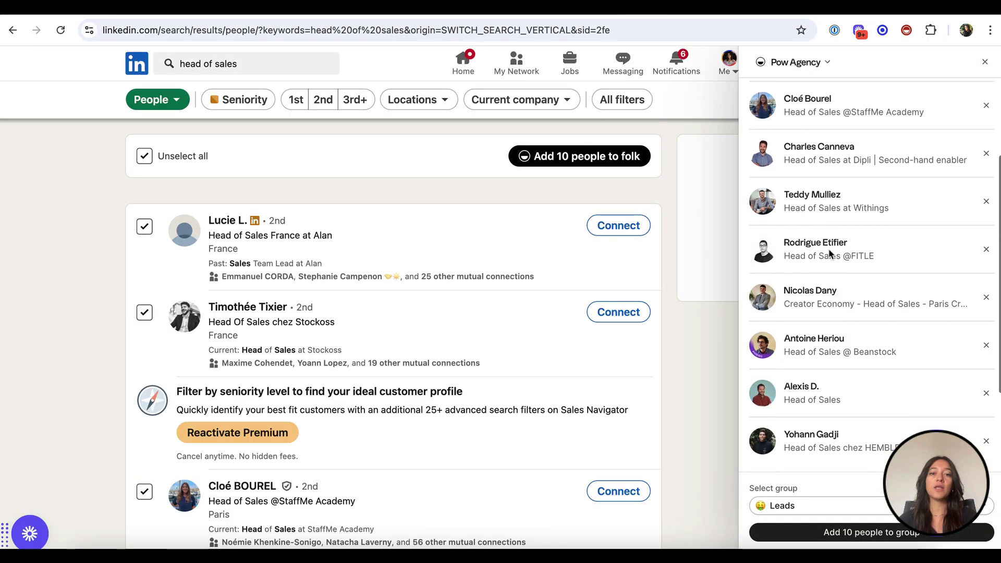
left_click(865, 535)
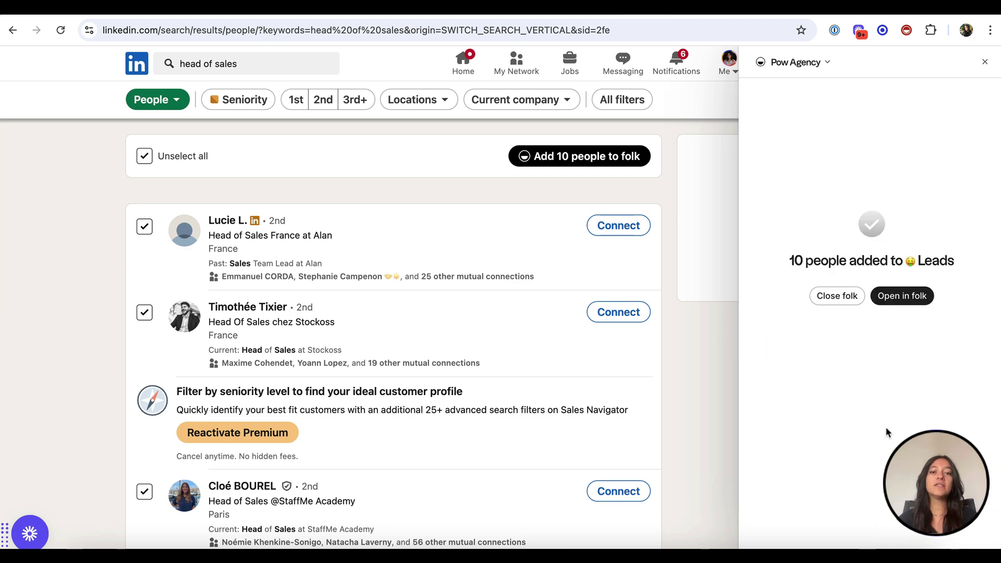
scroll(668, 430, "down", 15)
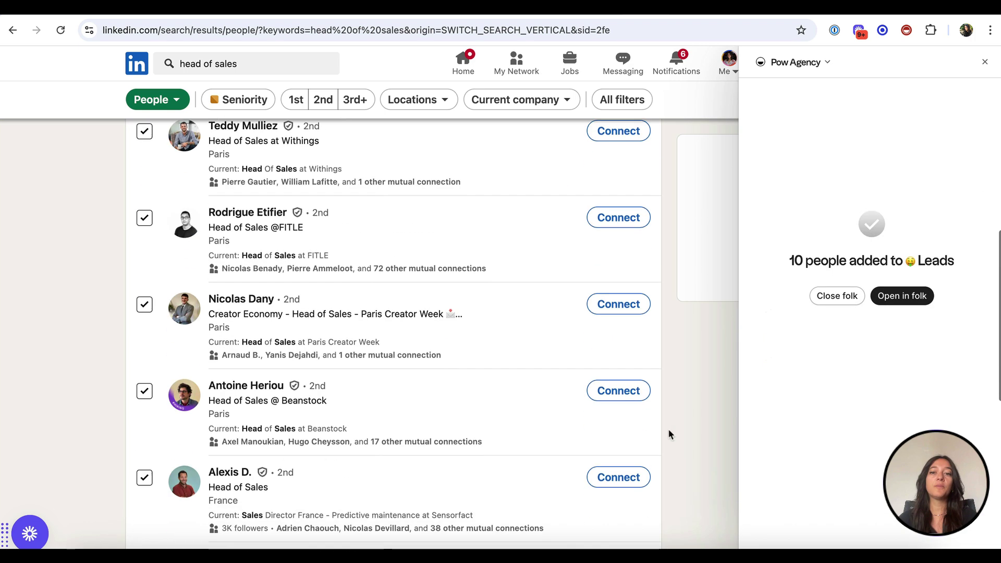
scroll(668, 429, "down", 3)
left_click(318, 354)
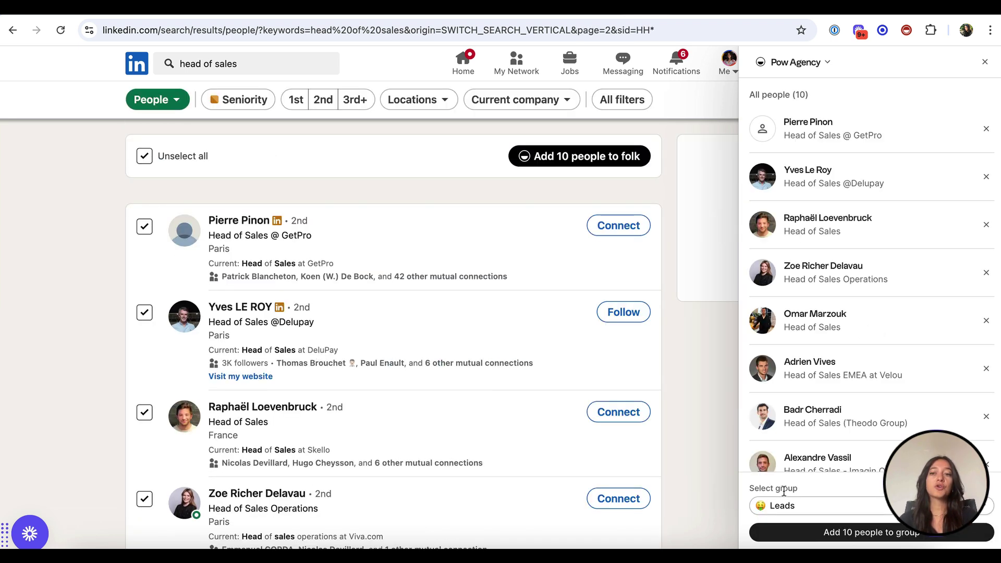
left_click(840, 536)
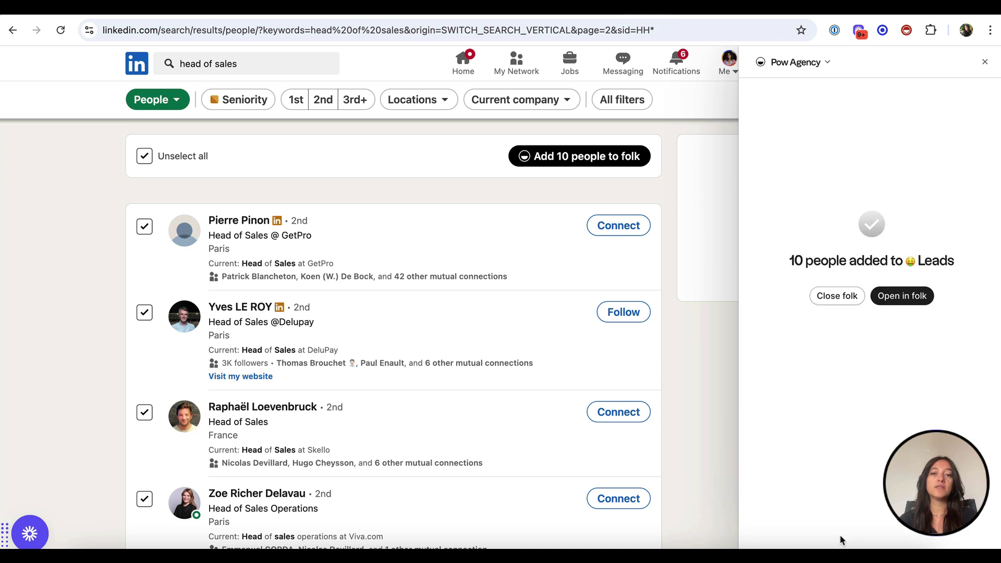
In the Leads pipeline board, drag the first card from No status into the Lead stage.
left_click(896, 301)
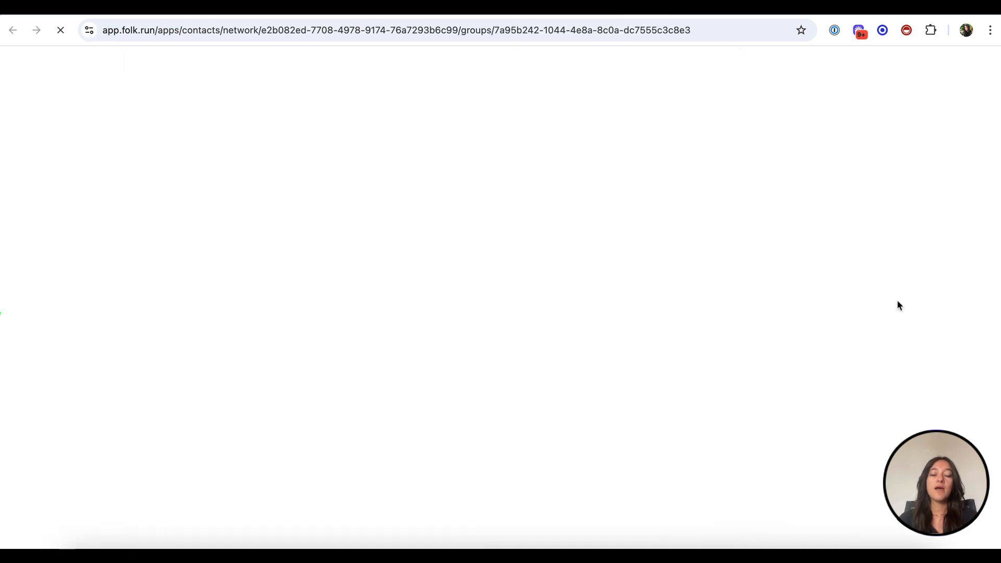
scroll(545, 268, "down", 6)
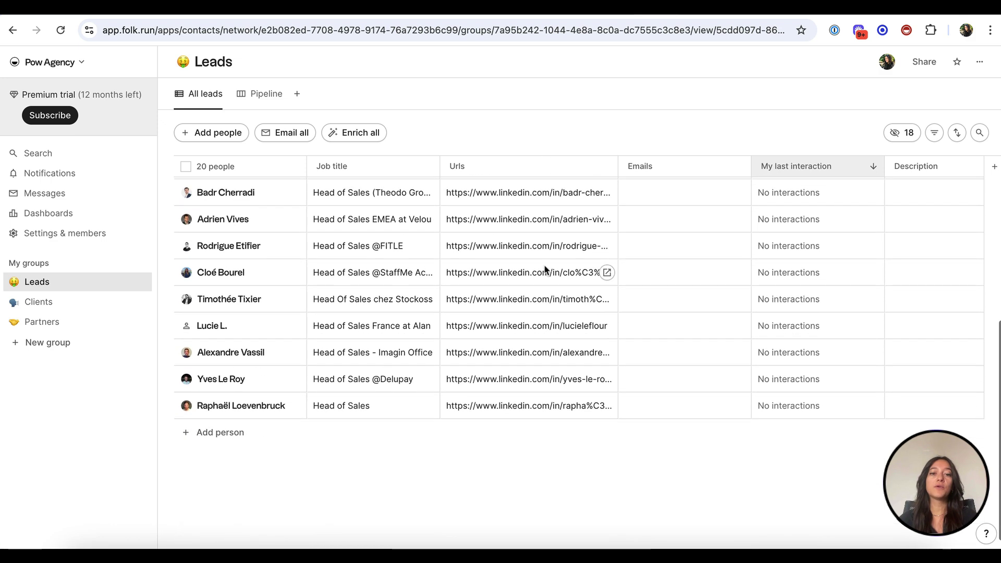
scroll(544, 268, "up", 6)
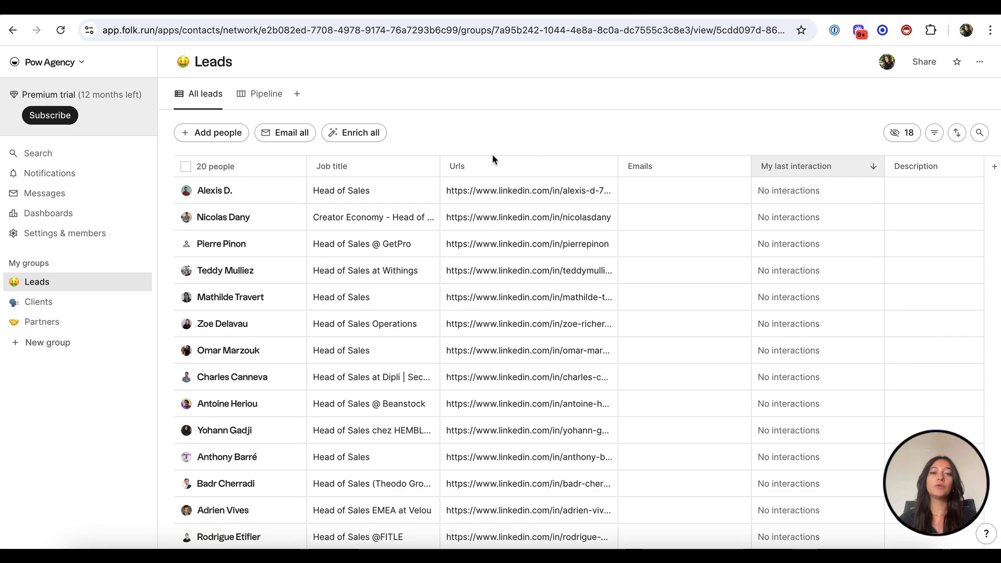
left_click(262, 97)
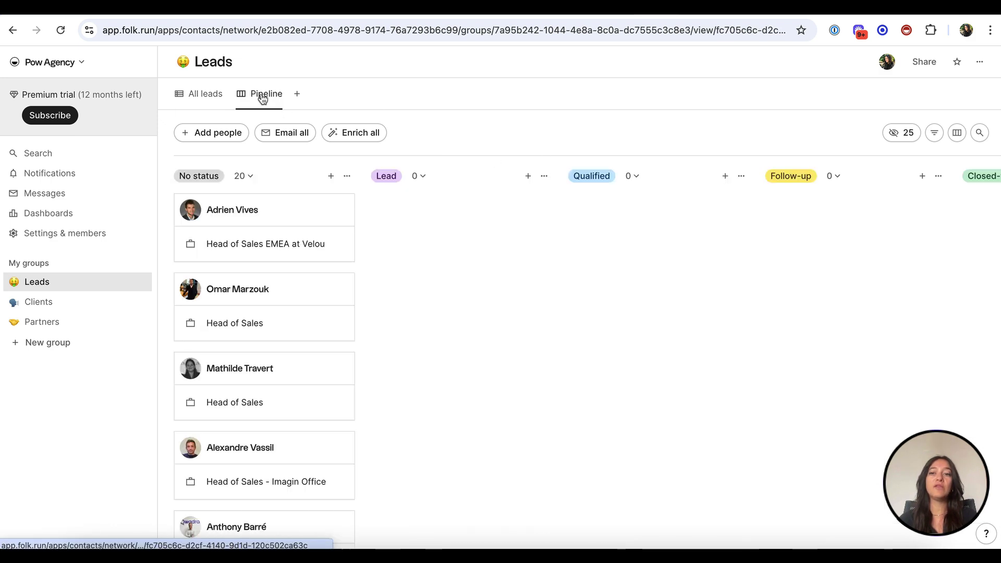
scroll(295, 224, "down", 10)
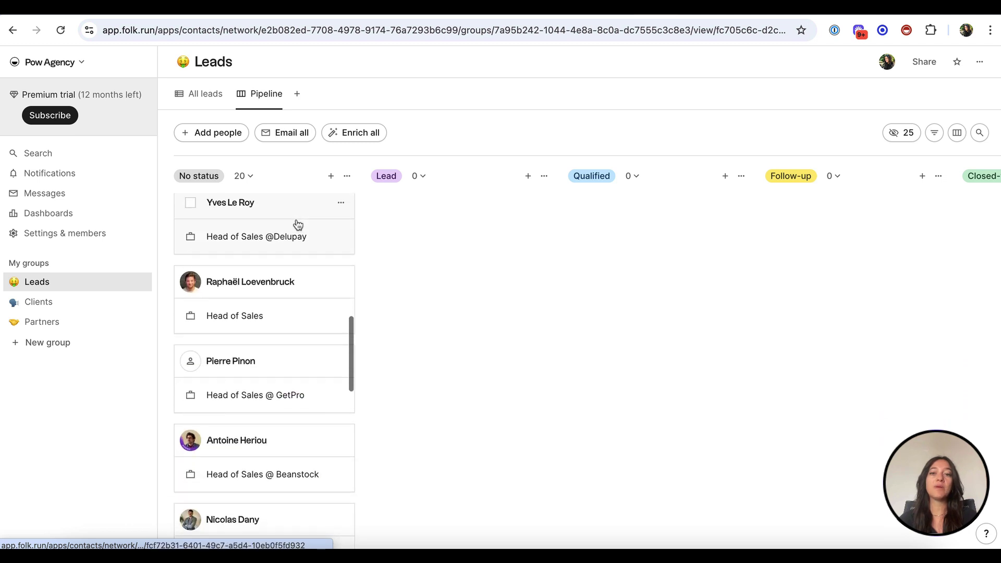
scroll(297, 224, "up", 10)
left_click_drag(298, 224, 429, 228)
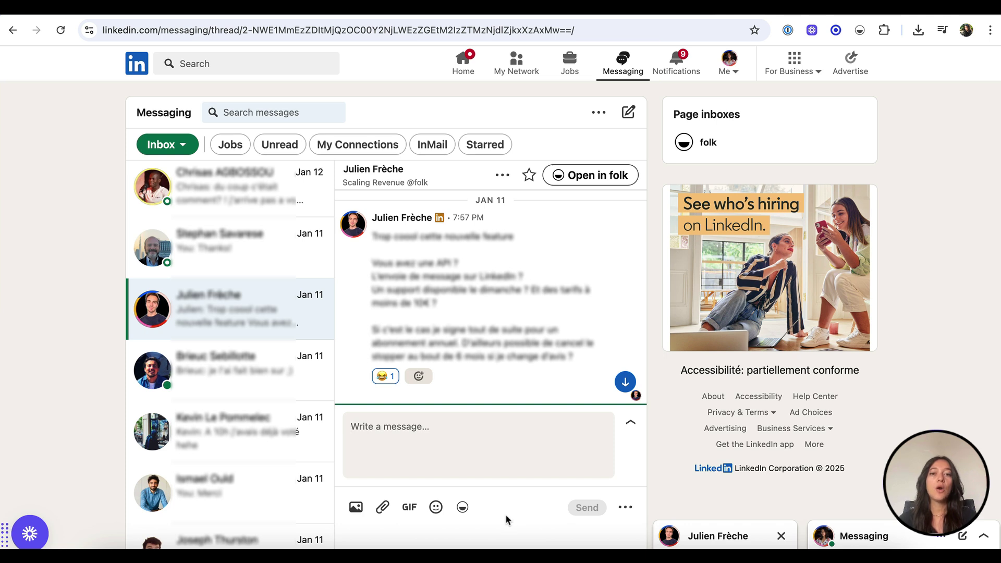
Insert the LinkedIn Check In template into the chat popup's reply.
left_click(473, 512)
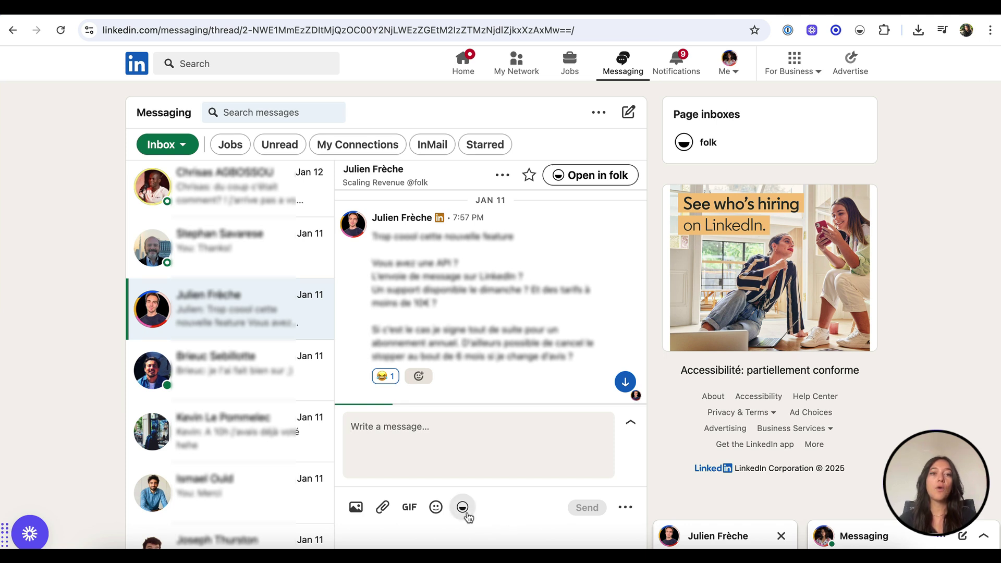
left_click(498, 522)
left_click(680, 534)
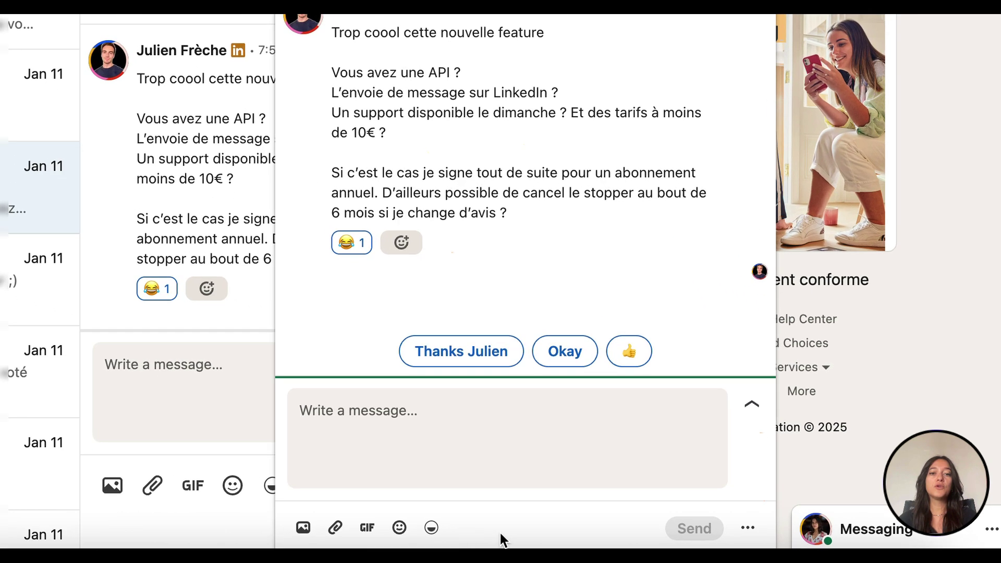
left_click(568, 536)
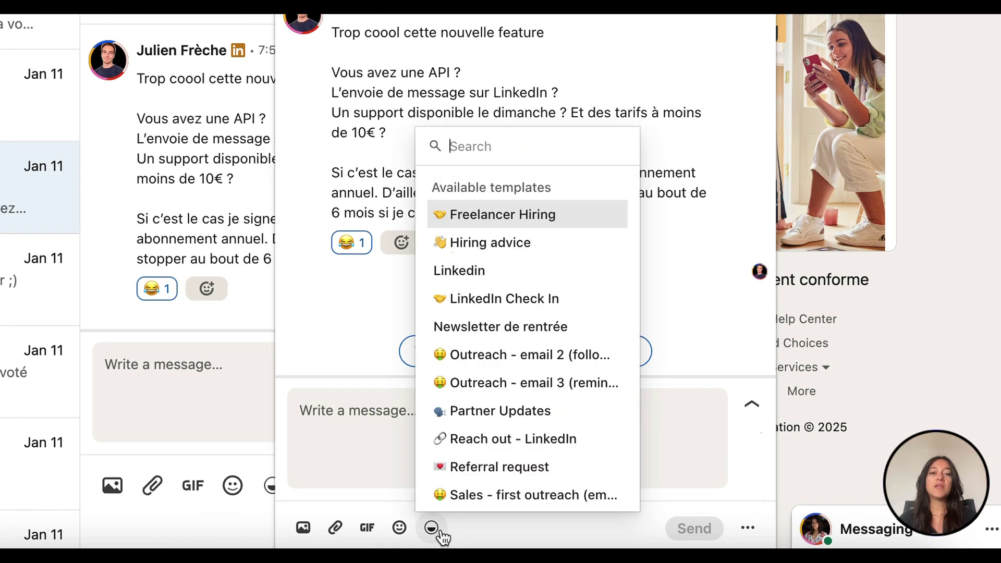
left_click(492, 302)
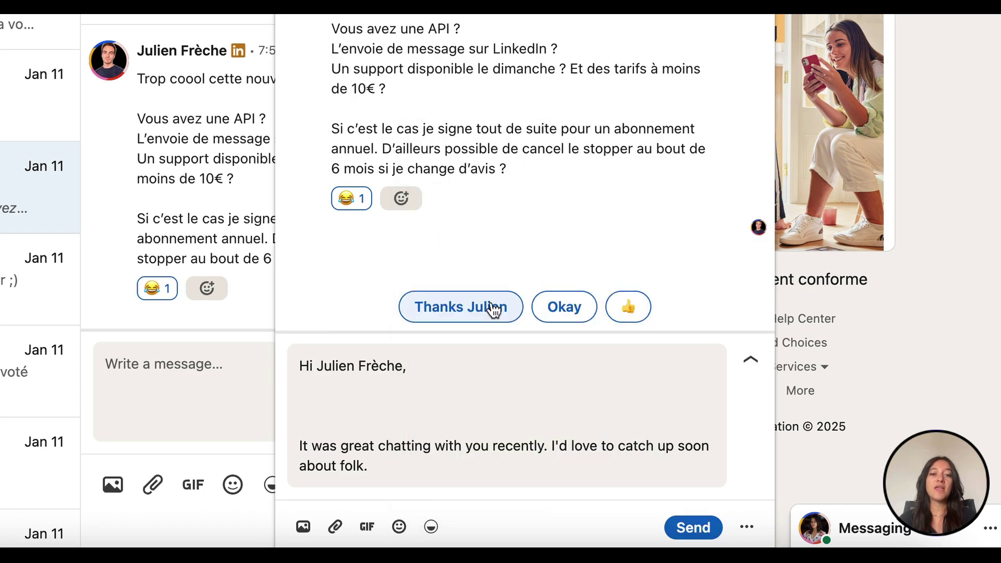
left_click(418, 372)
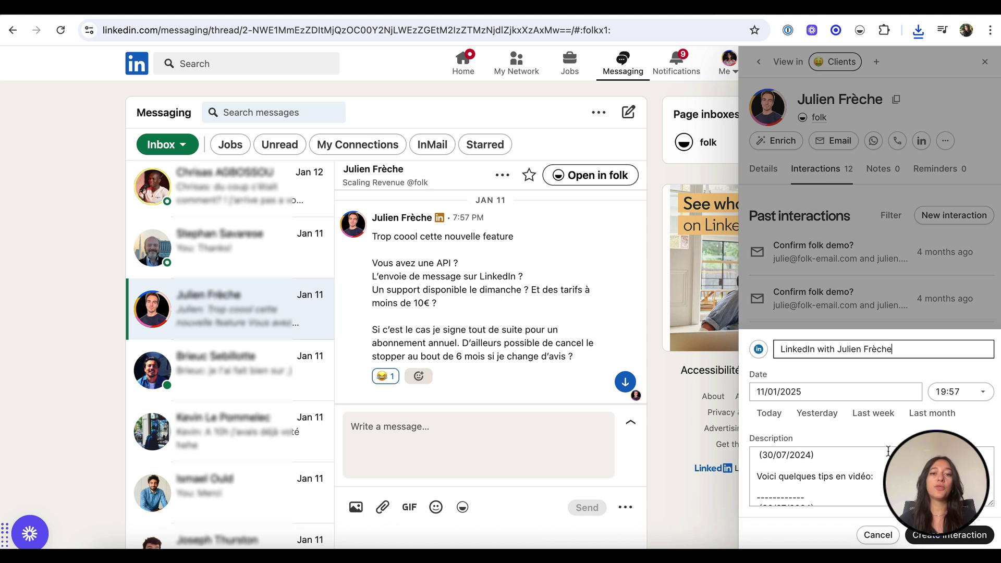
Save the prefilled LinkedIn interaction, bringing the contact to 13 interactions.
scroll(888, 450, "down", 5)
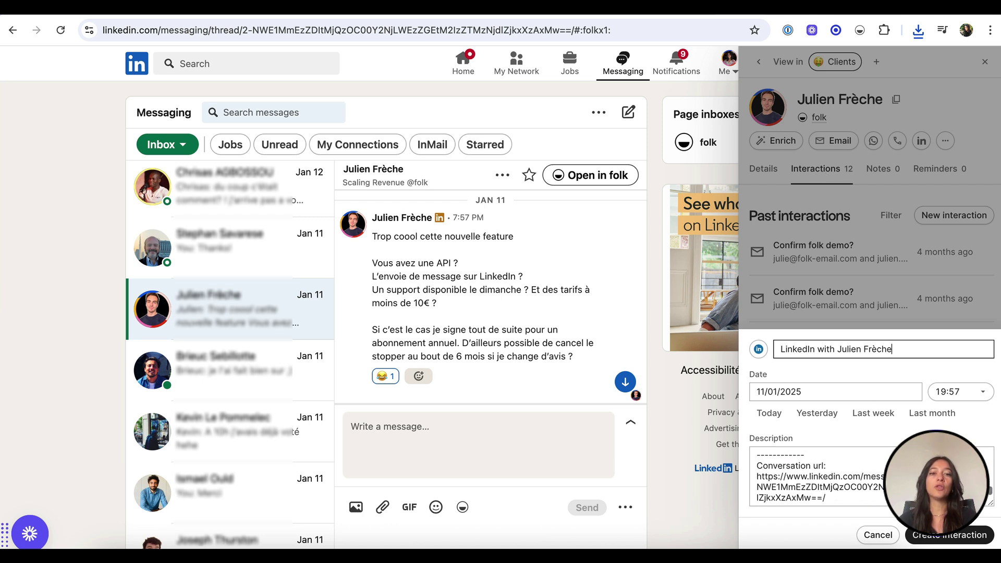
left_click(931, 539)
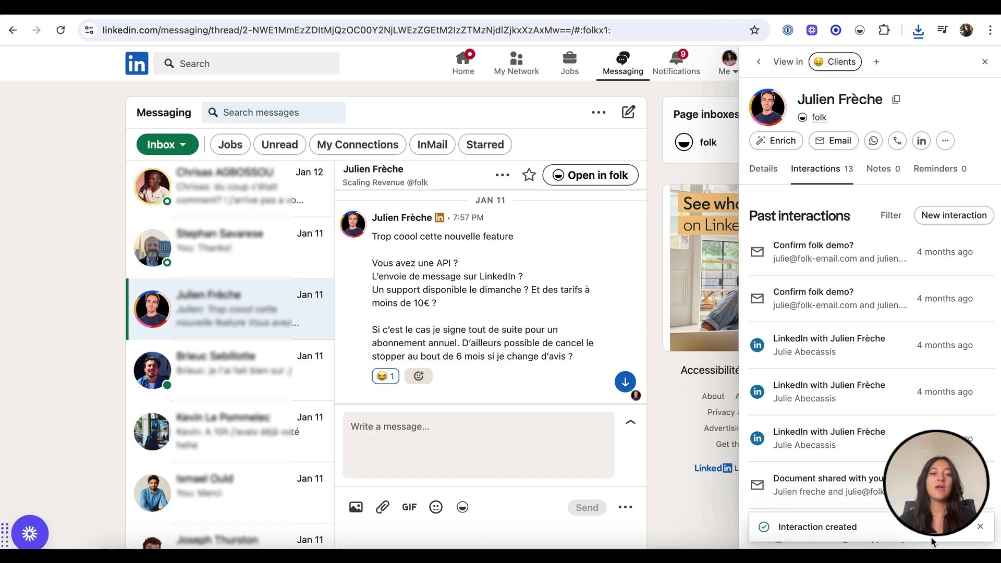